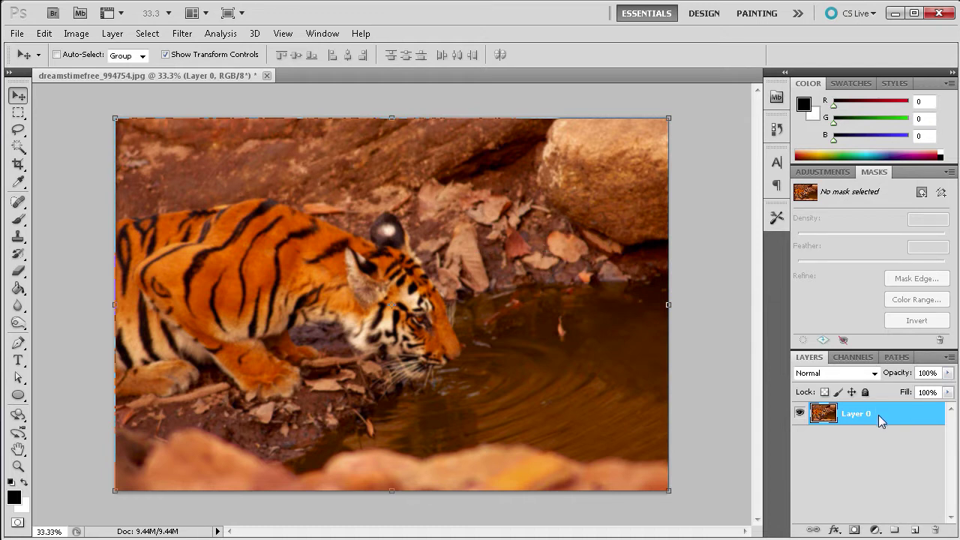
Duplicate Layer 0 and apply a 5.0-pixel High Pass filter to the copy.
{"action": "mouse_move", "coordinate": [878, 415]}
{"action": "left_mouse_down"}
{"action": "mouse_move", "coordinate": [890, 480]}
{"action": "mouse_move", "coordinate": [919, 531]}
{"action": "left_mouse_up"}
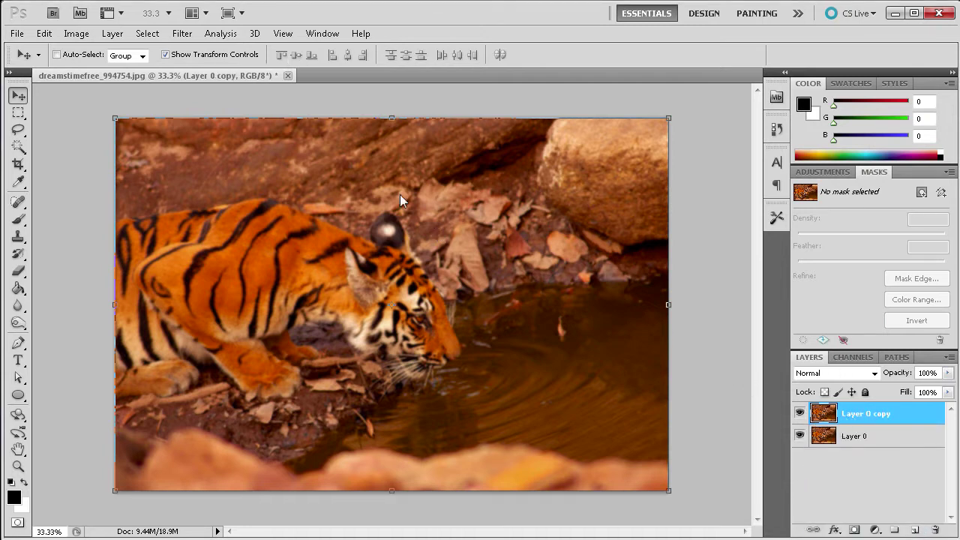
{"action": "left_click", "coordinate": [182, 34]}
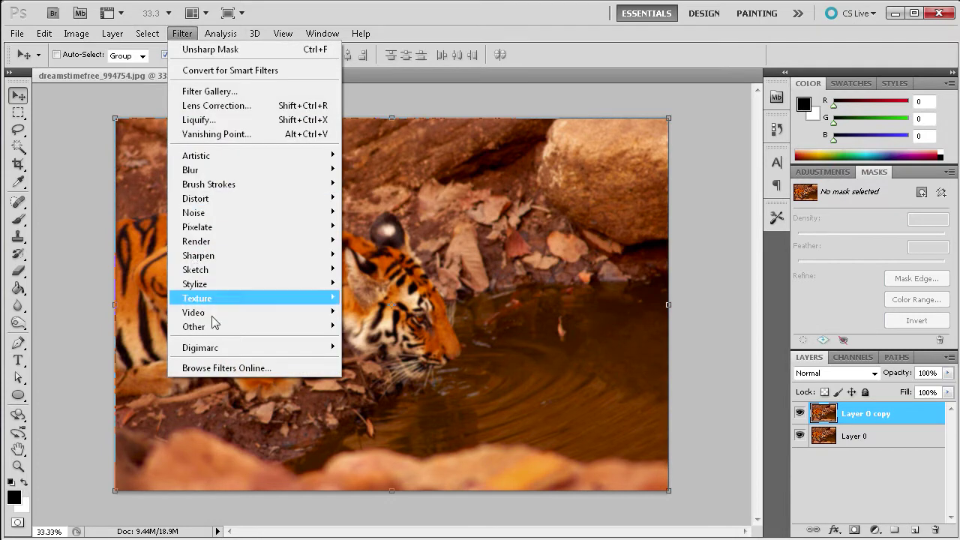
{"action": "mouse_move", "coordinate": [194, 326]}
{"action": "left_click", "coordinate": [371, 338]}
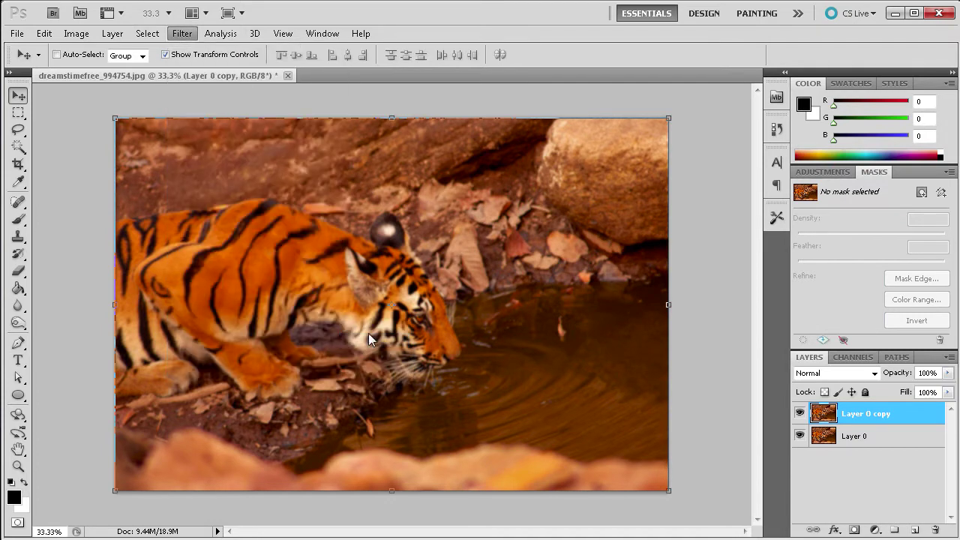
{"action": "mouse_move", "coordinate": [575, 354]}
{"action": "left_mouse_down"}
{"action": "mouse_move", "coordinate": [556, 356]}
{"action": "mouse_move", "coordinate": [575, 355]}
{"action": "left_mouse_up"}
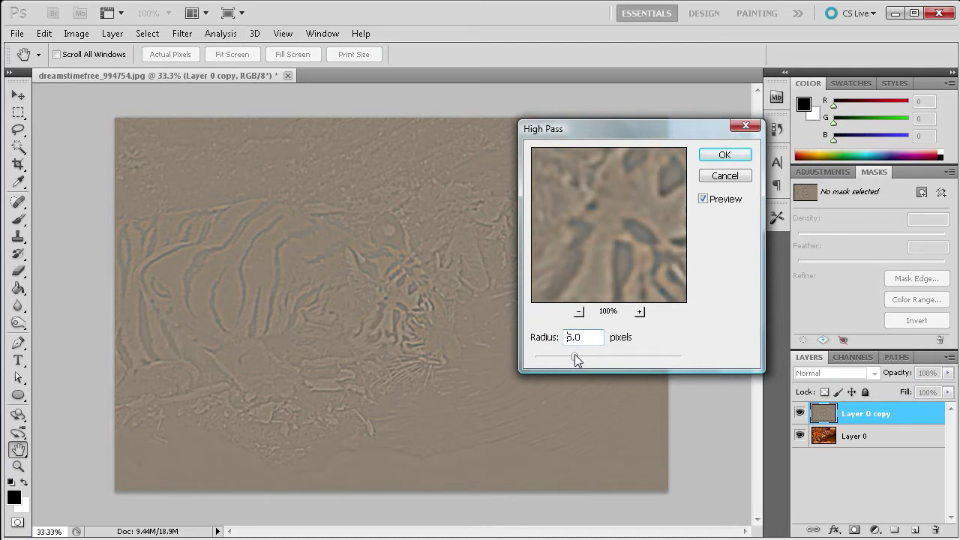
{"action": "left_click", "coordinate": [574, 355]}
{"action": "left_click", "coordinate": [731, 155]}
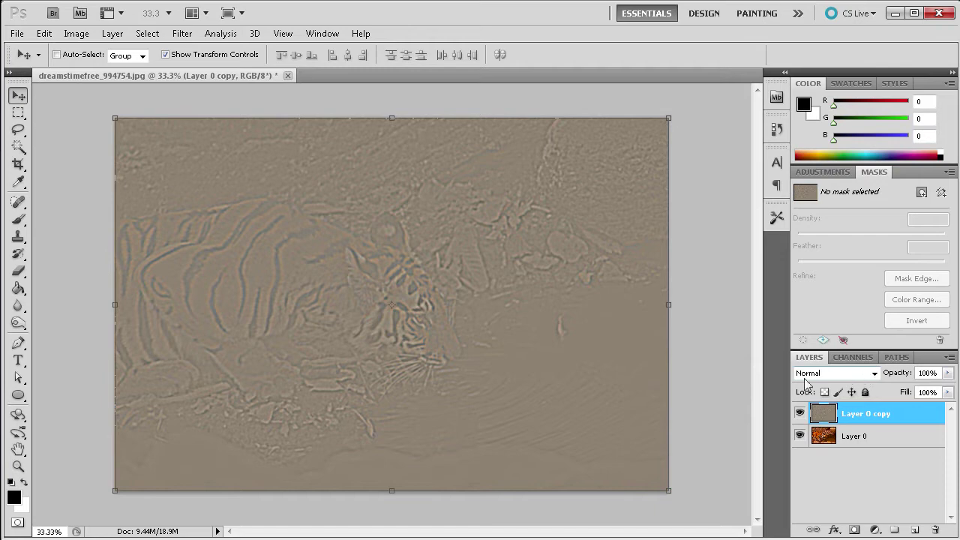
Set Layer 0 copy to Overlay blend mode and toggle its visibility to compare the sharpening.
{"action": "left_click", "coordinate": [866, 375]}
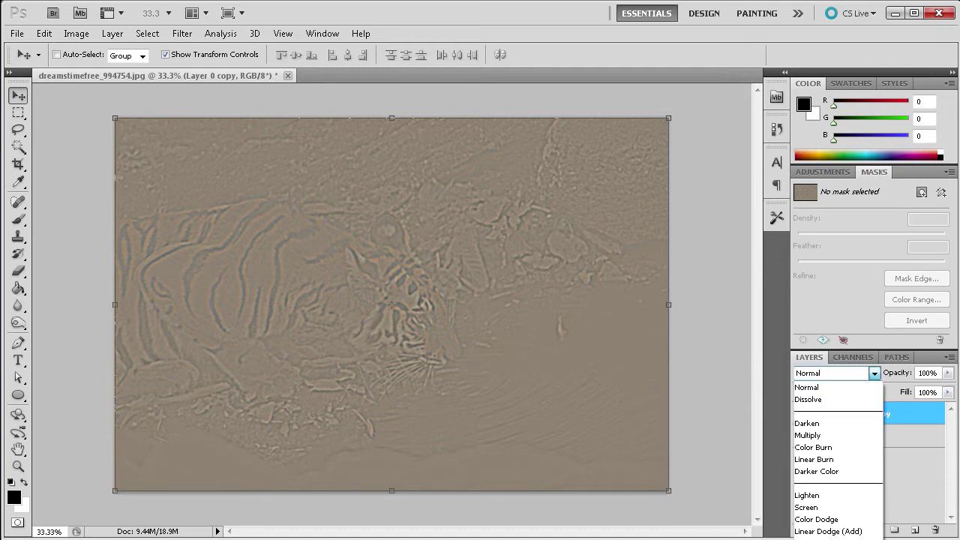
{"action": "left_click", "coordinate": [833, 539]}
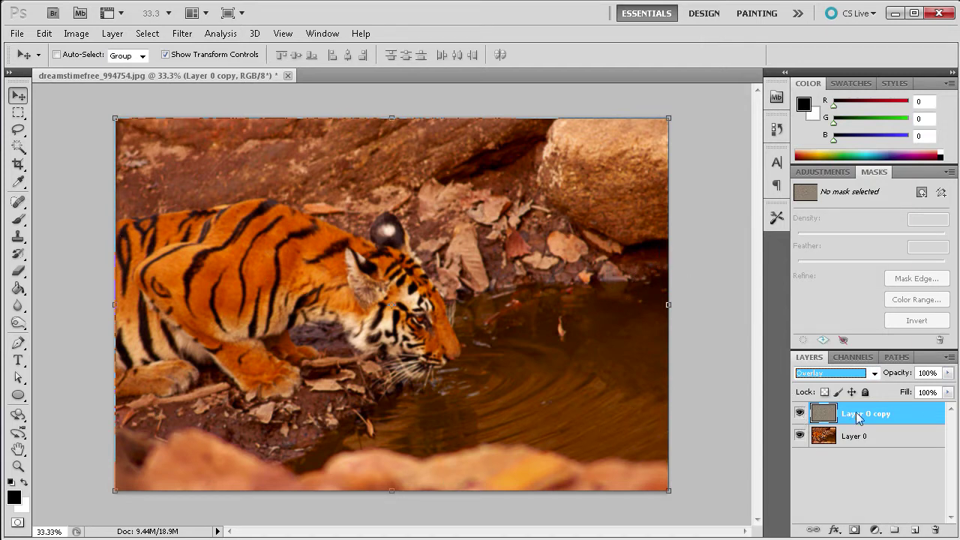
{"action": "left_click", "coordinate": [799, 412]}
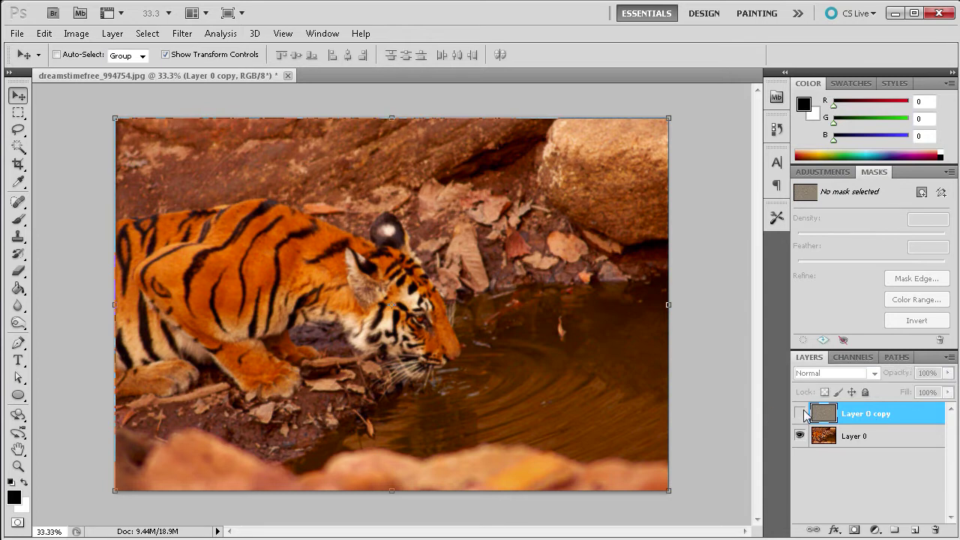
{"action": "left_click", "coordinate": [800, 413]}
{"action": "left_click", "coordinate": [800, 413]}
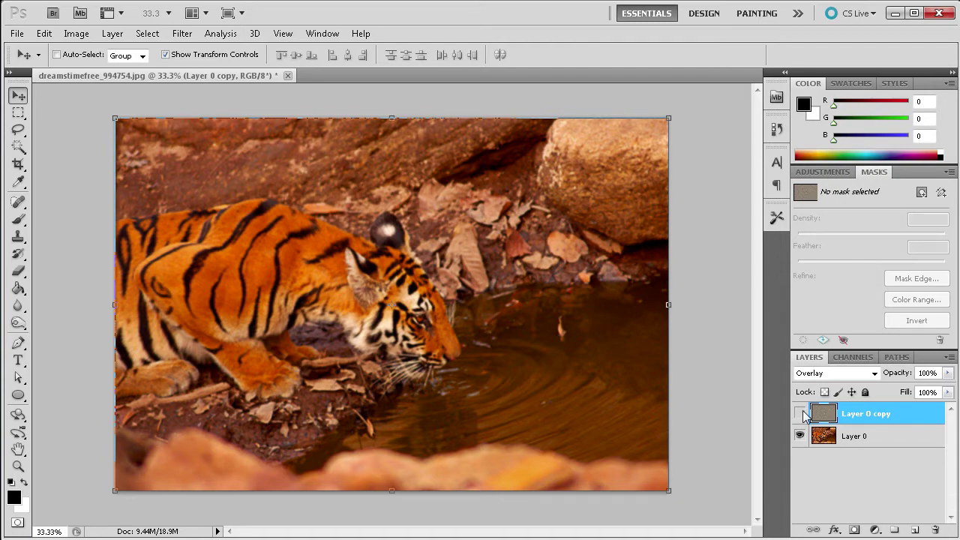
{"action": "left_click", "coordinate": [799, 413]}
{"action": "left_click", "coordinate": [799, 413]}
Hide Layer 0 copy, select Layer 0 and convert it to a smart object with Convert for Smart Filters.
{"action": "left_click", "coordinate": [800, 413]}
{"action": "left_click", "coordinate": [854, 435]}
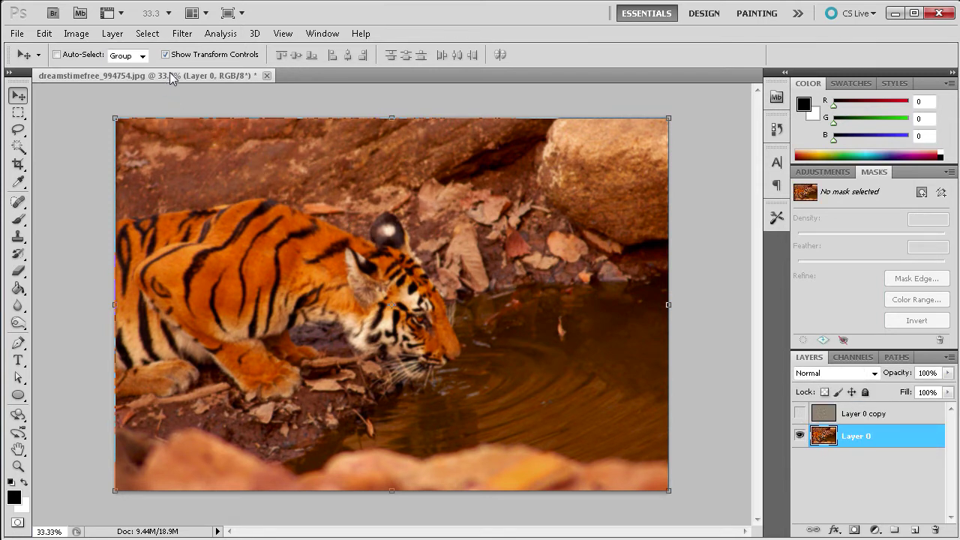
{"action": "left_click", "coordinate": [180, 35]}
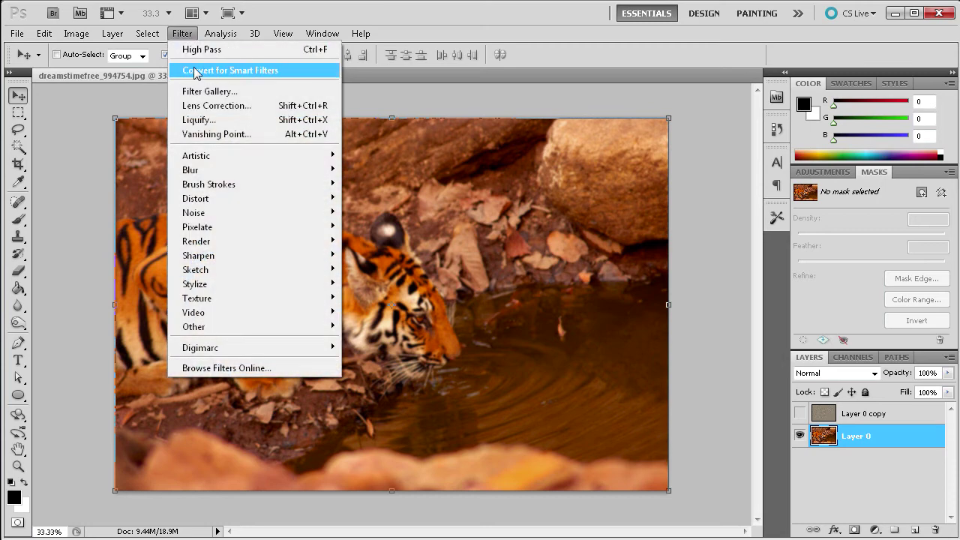
{"action": "left_click", "coordinate": [253, 69]}
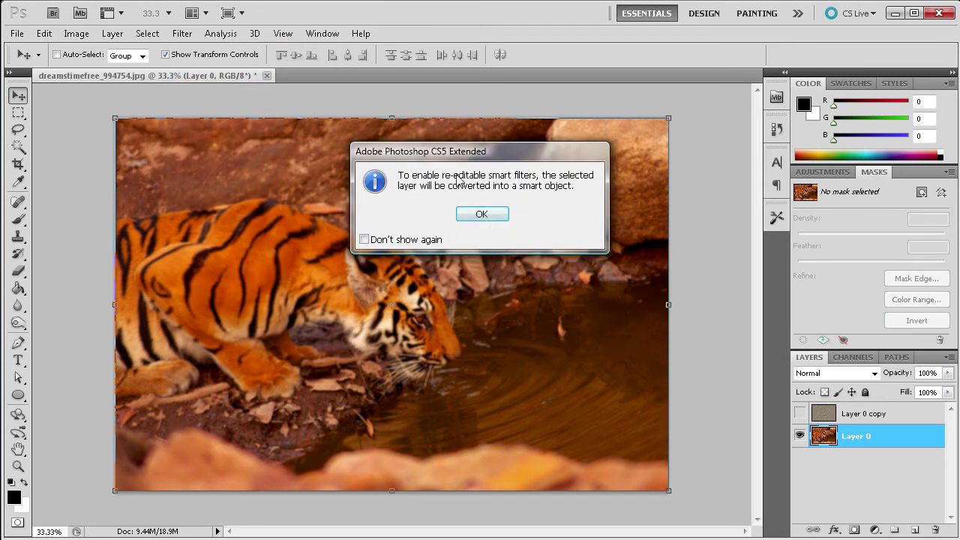
{"action": "left_click", "coordinate": [487, 213]}
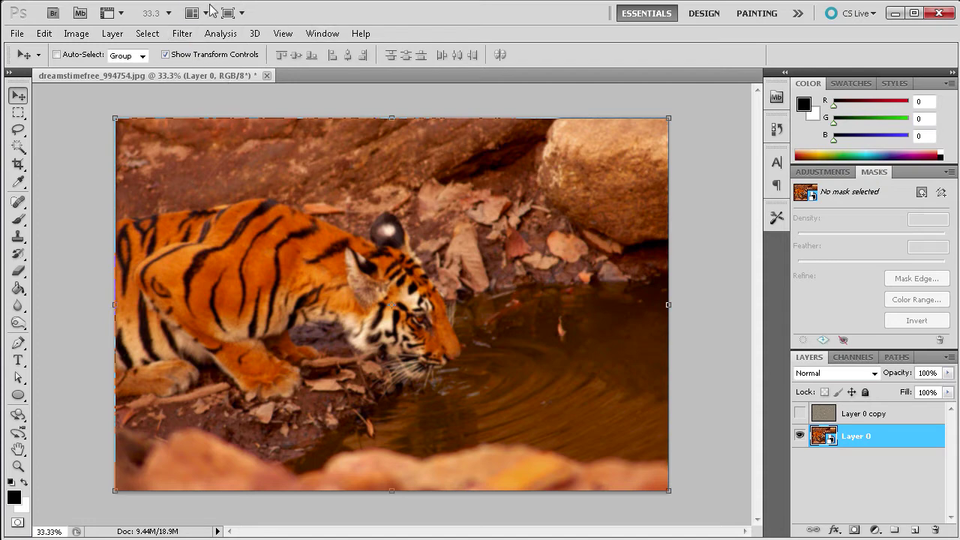
Apply Unsharp Mask to smart-object Layer 0 with Amount 500% and Radius 1.8 pixels.
{"action": "left_click", "coordinate": [182, 33]}
{"action": "mouse_move", "coordinate": [198, 255]}
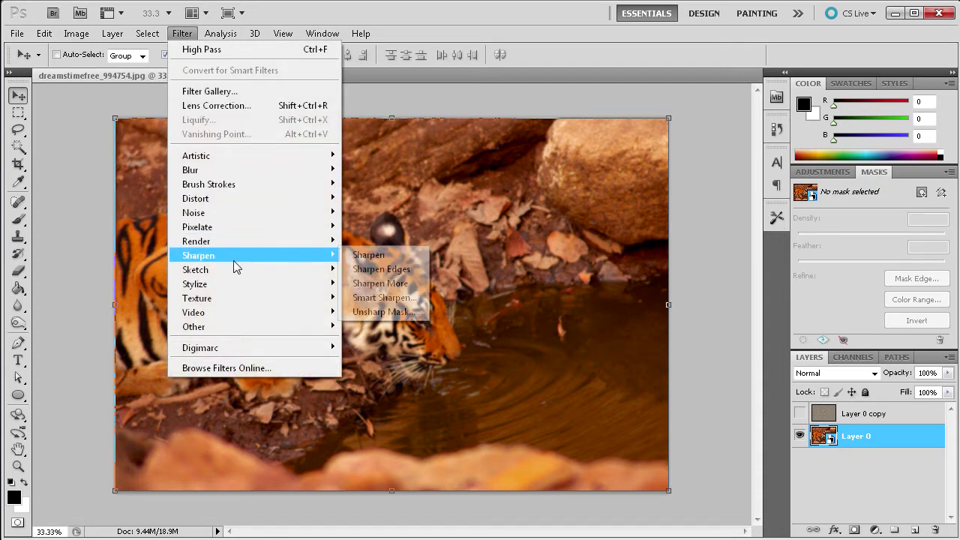
{"action": "left_click", "coordinate": [379, 313]}
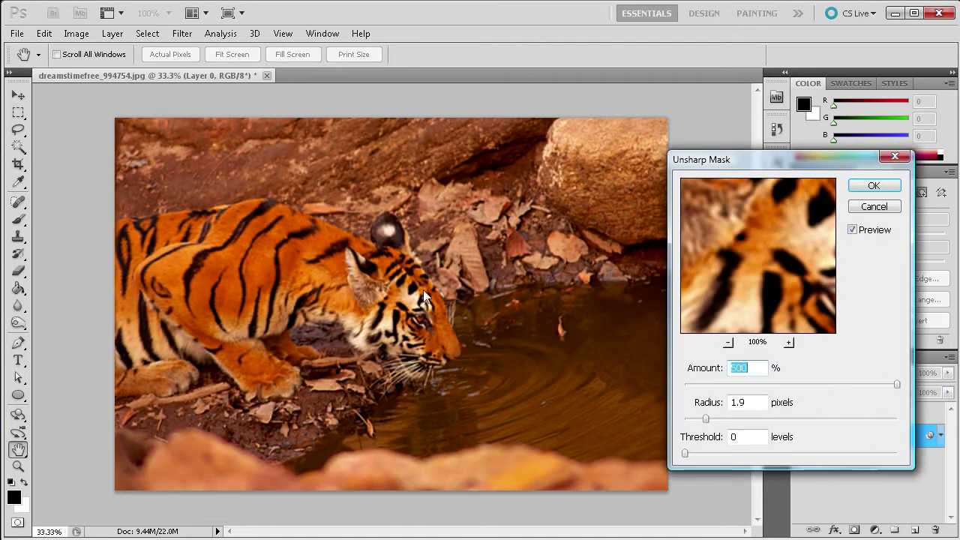
{"action": "left_click_drag", "start_coordinate": [896, 384], "coordinate": [660, 383]}
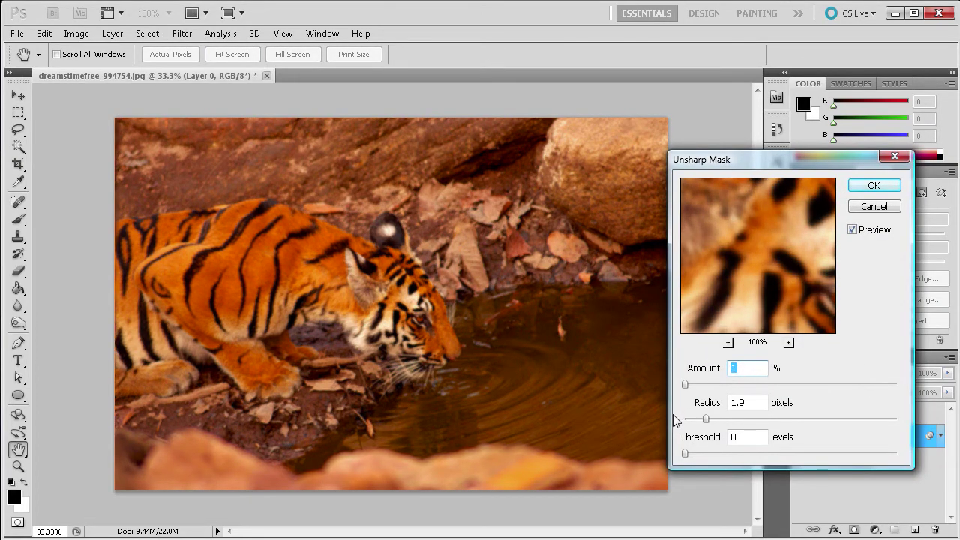
{"action": "left_click_drag", "start_coordinate": [673, 416], "coordinate": [685, 417]}
{"action": "left_click_drag", "start_coordinate": [689, 421], "coordinate": [706, 423]}
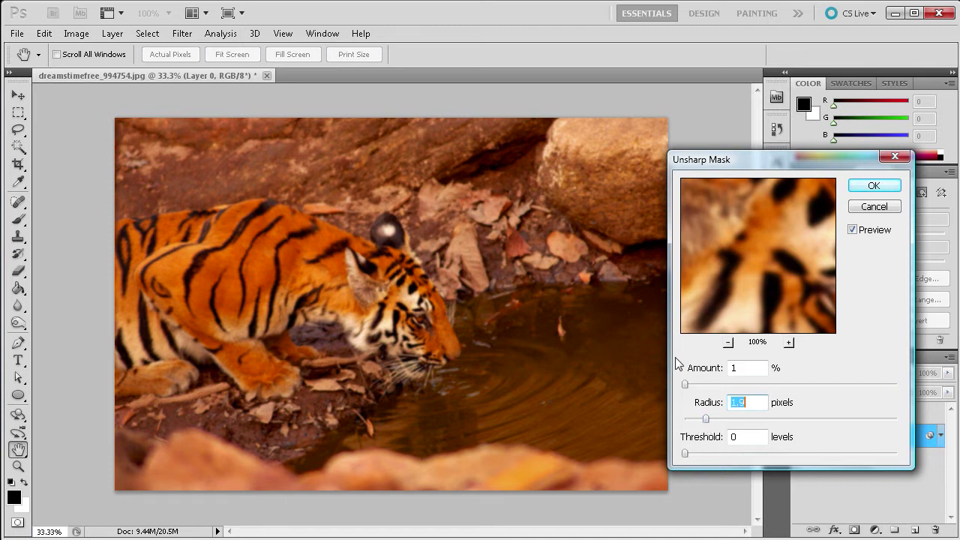
{"action": "left_click_drag", "start_coordinate": [687, 386], "coordinate": [900, 385]}
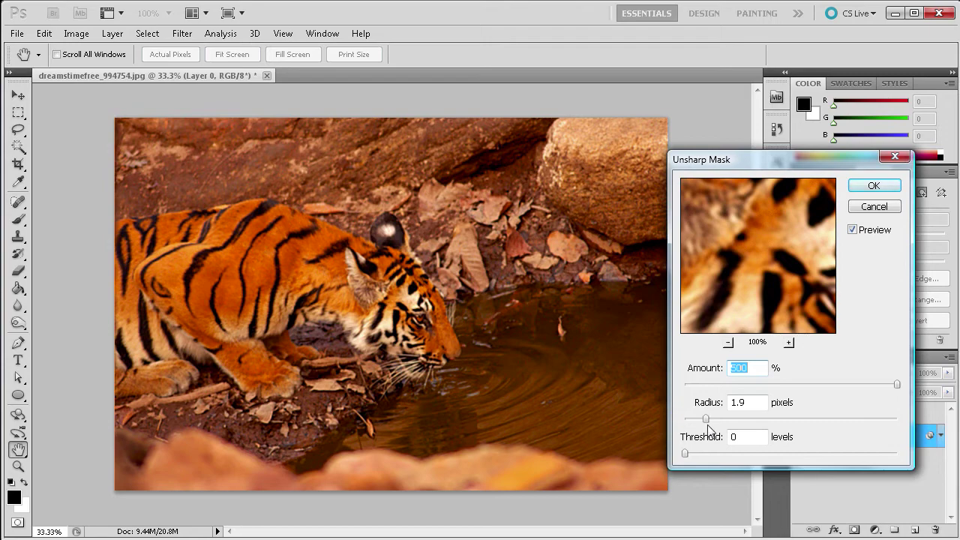
{"action": "mouse_move", "coordinate": [704, 418]}
{"action": "left_mouse_down"}
{"action": "mouse_move", "coordinate": [835, 420]}
{"action": "mouse_move", "coordinate": [705, 429]}
{"action": "left_mouse_up"}
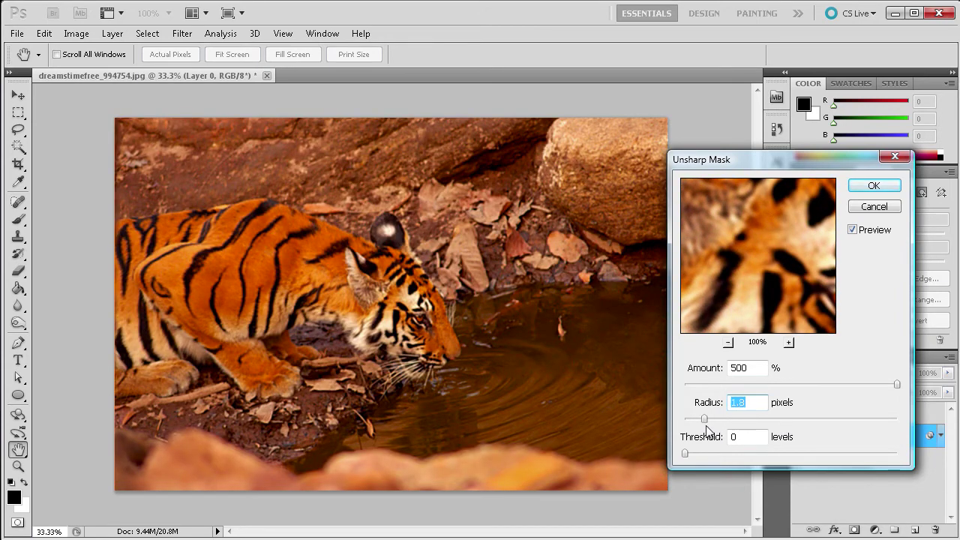
{"action": "left_click", "coordinate": [870, 187]}
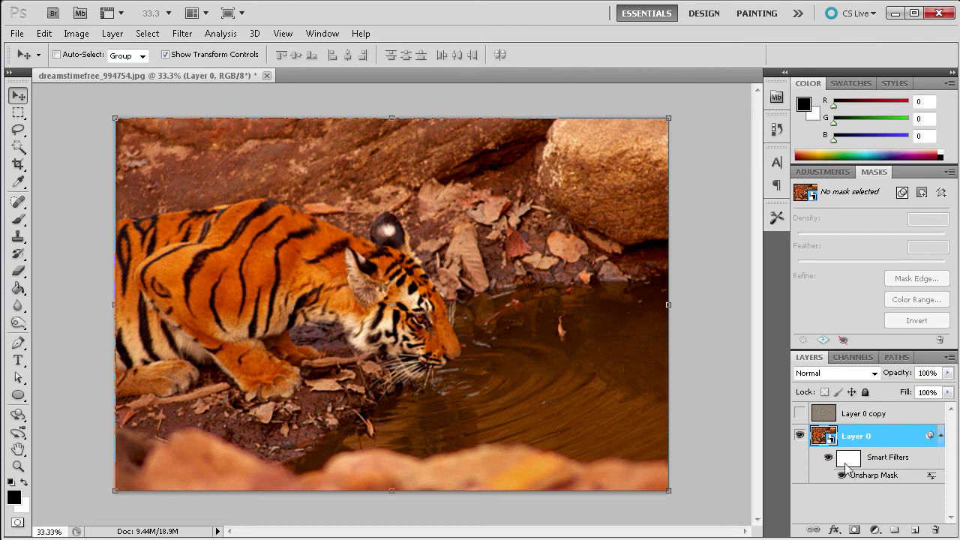
{"action": "left_click", "coordinate": [181, 34]}
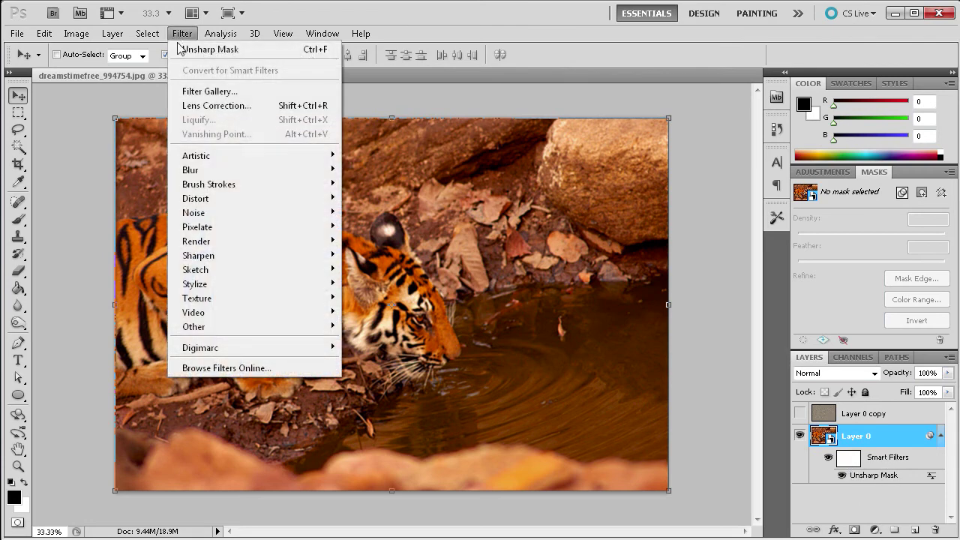
{"action": "left_click", "coordinate": [396, 22]}
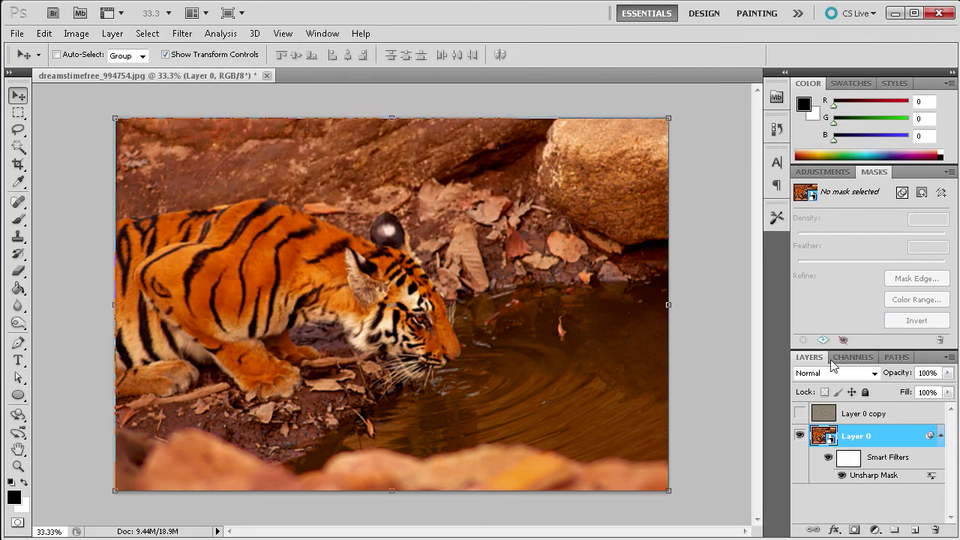
{"action": "double_click", "coordinate": [886, 478]}
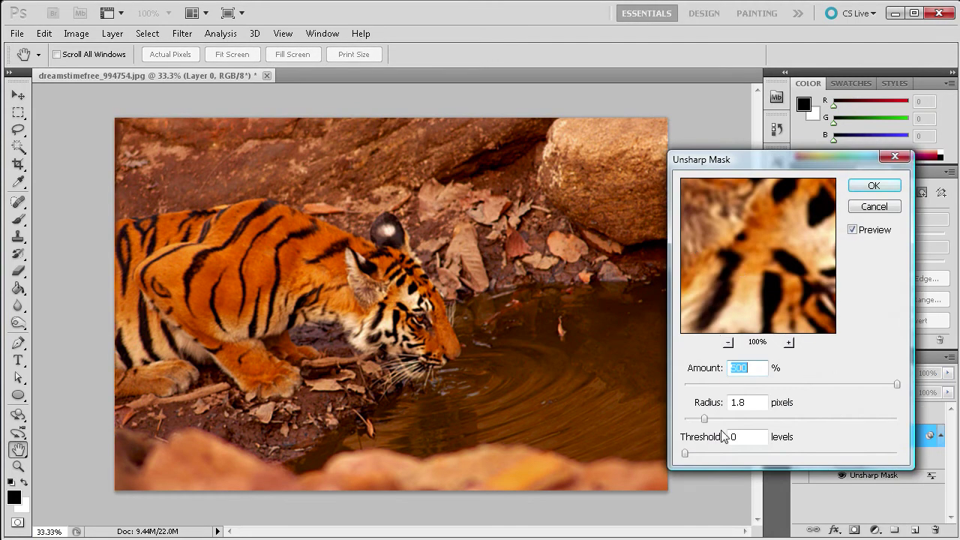
{"action": "left_click", "coordinate": [875, 208]}
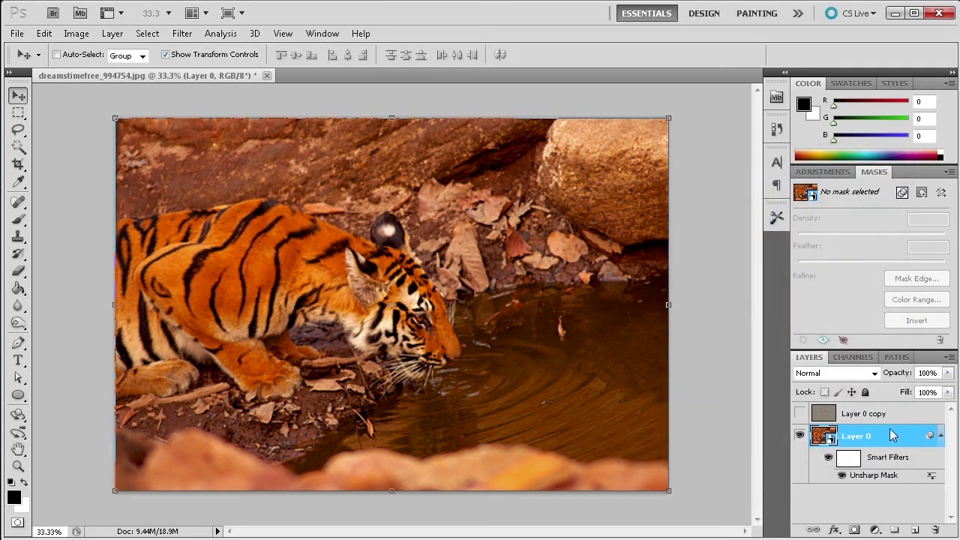
{"action": "left_click", "coordinate": [869, 412]}
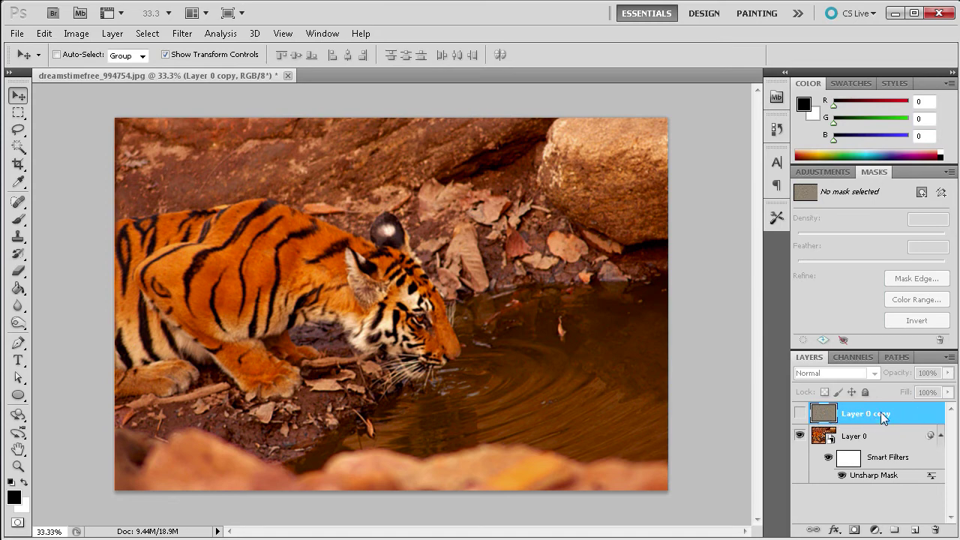
{"action": "left_click", "coordinate": [799, 414]}
{"action": "key", "text": "shift+alt+o"}
{"action": "left_click", "coordinate": [801, 413]}
{"action": "left_click", "coordinate": [855, 433]}
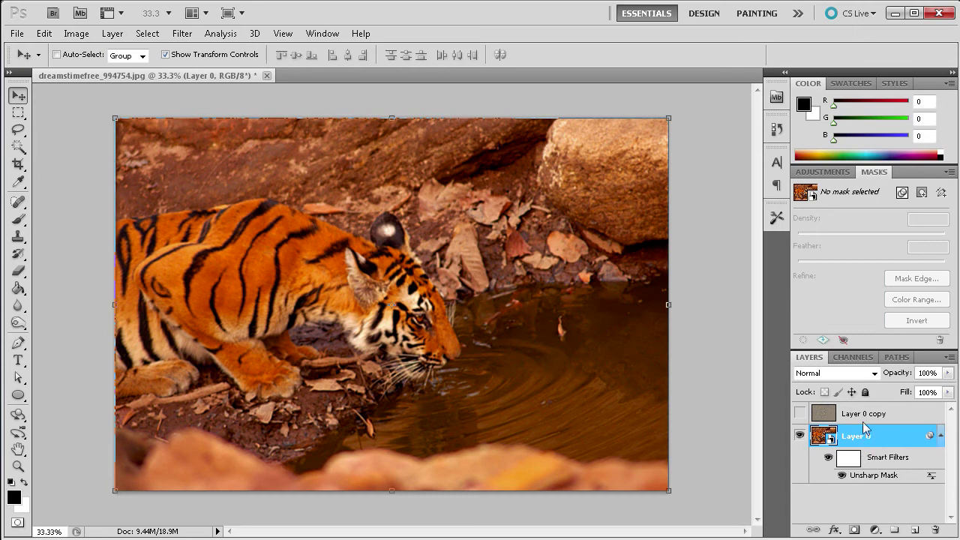
{"action": "left_click", "coordinate": [862, 415]}
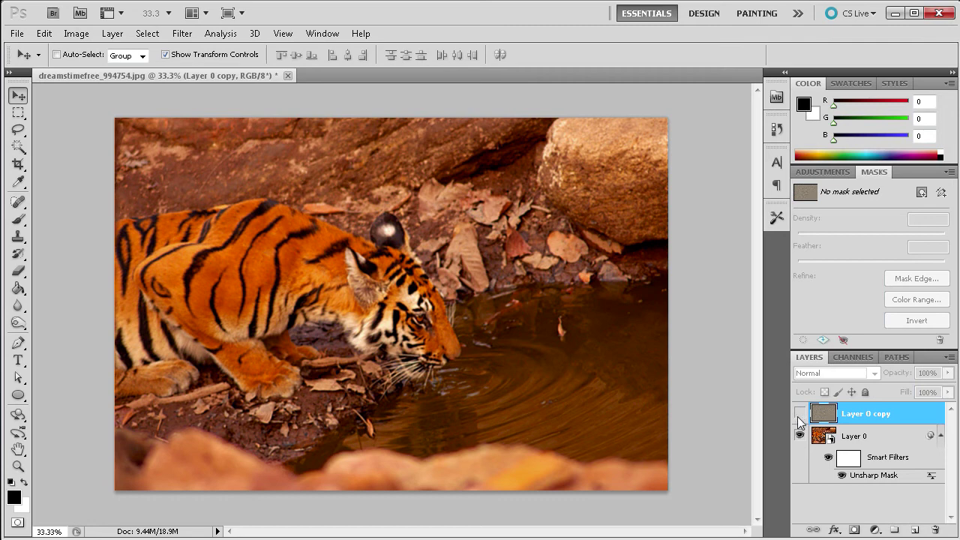
{"action": "left_click", "coordinate": [828, 457]}
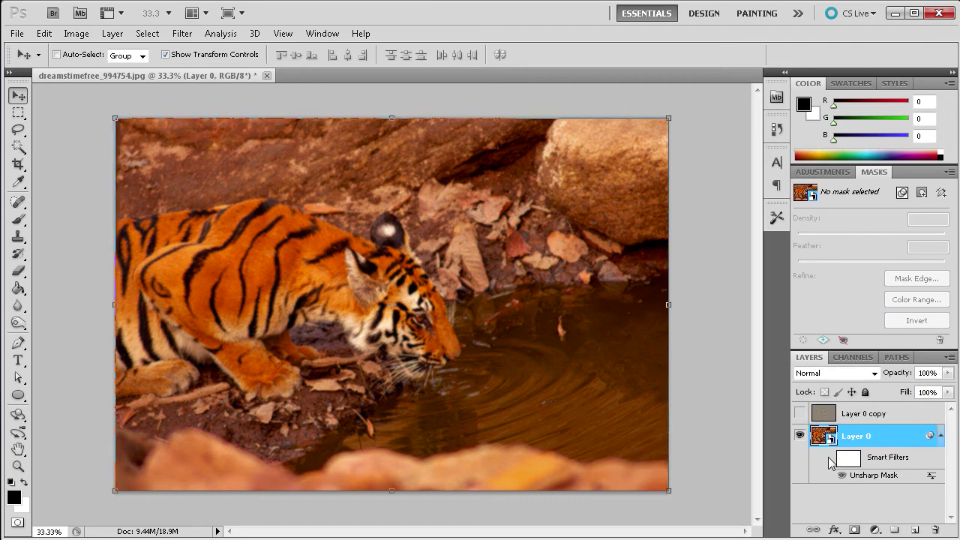
{"action": "left_click", "coordinate": [828, 457]}
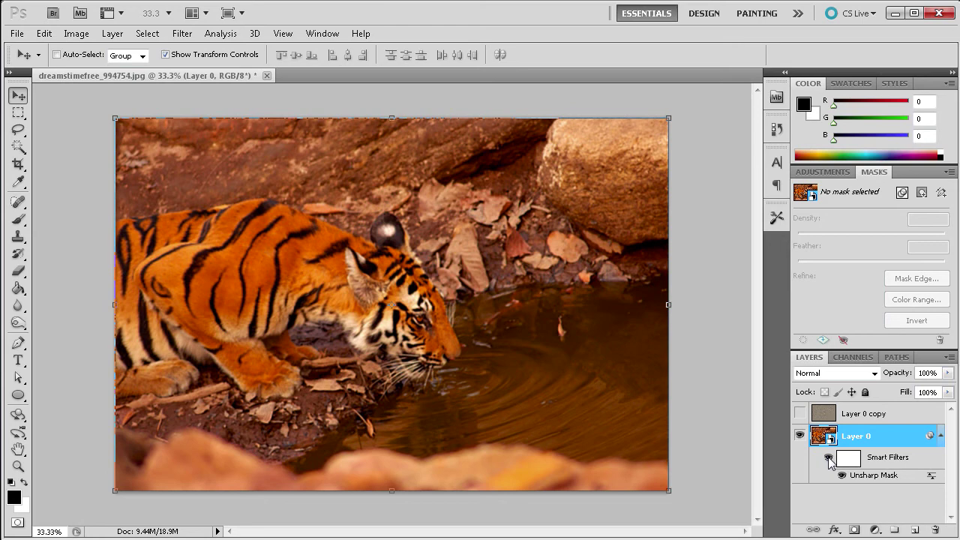